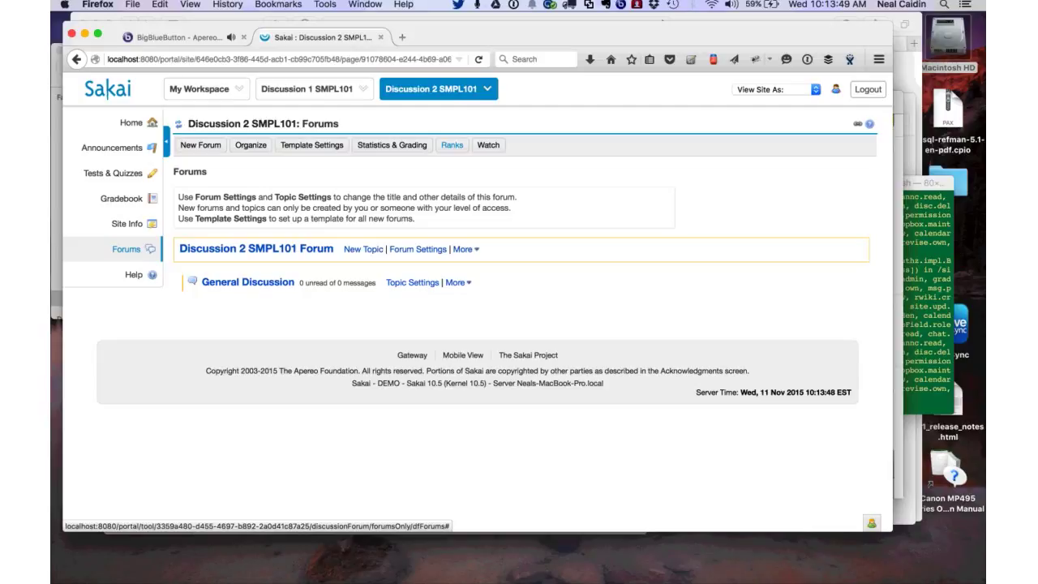
# - Open the forum Ranks page, which lists the HeavyPoster and TAs ranks
pyautogui.click(451, 145)
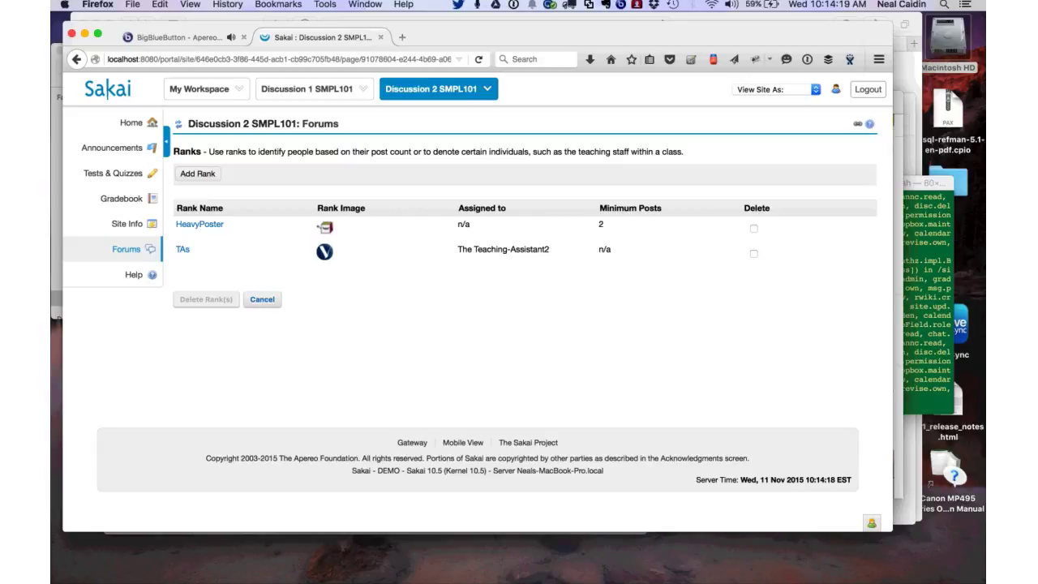
# - Start a new rank and set its type to 'Special rank assigned to selected site member(s)'
pyautogui.click(197, 174)
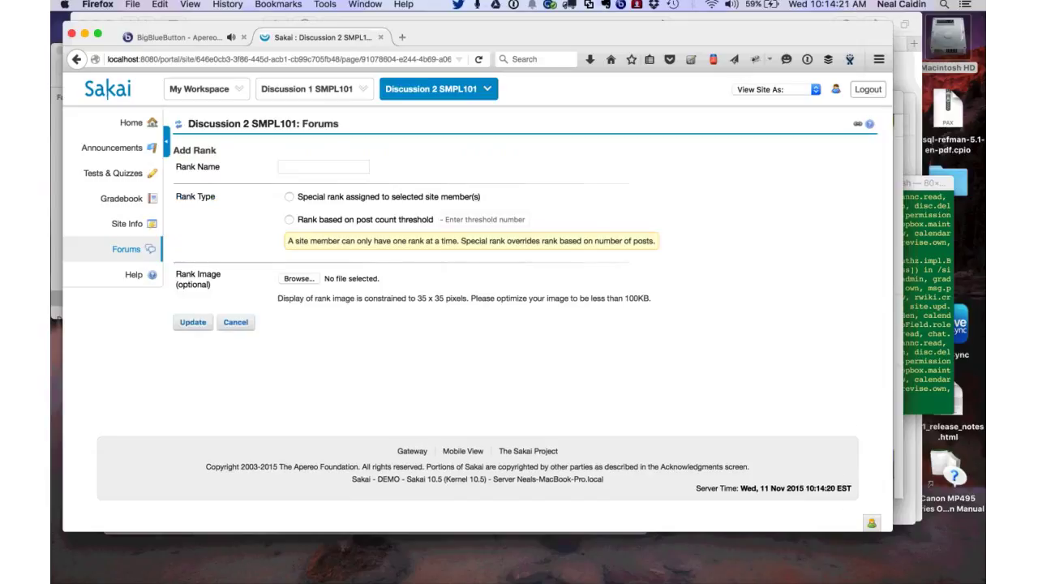
pyautogui.click(324, 166)
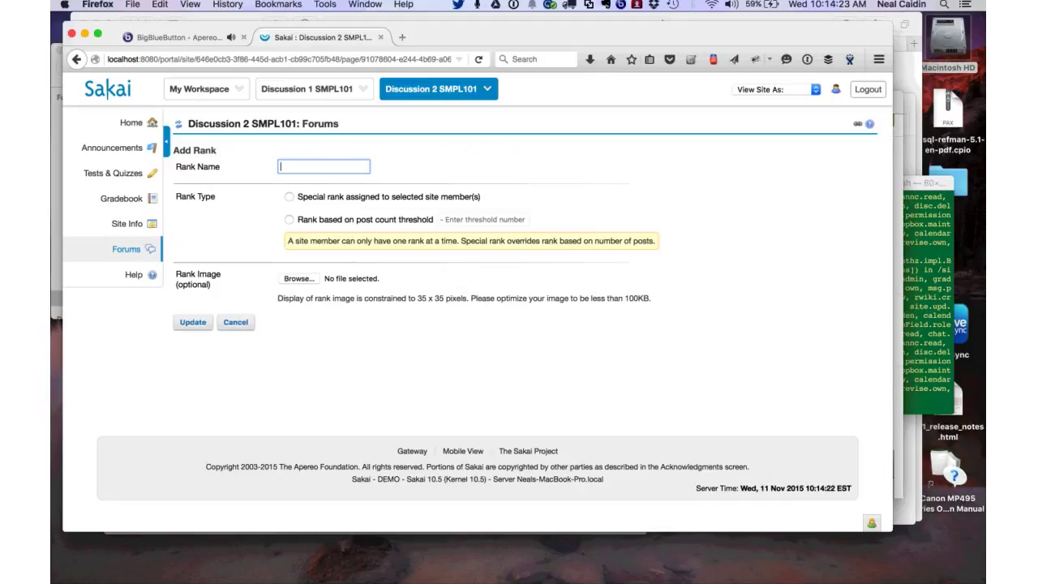
pyautogui.click(289, 196)
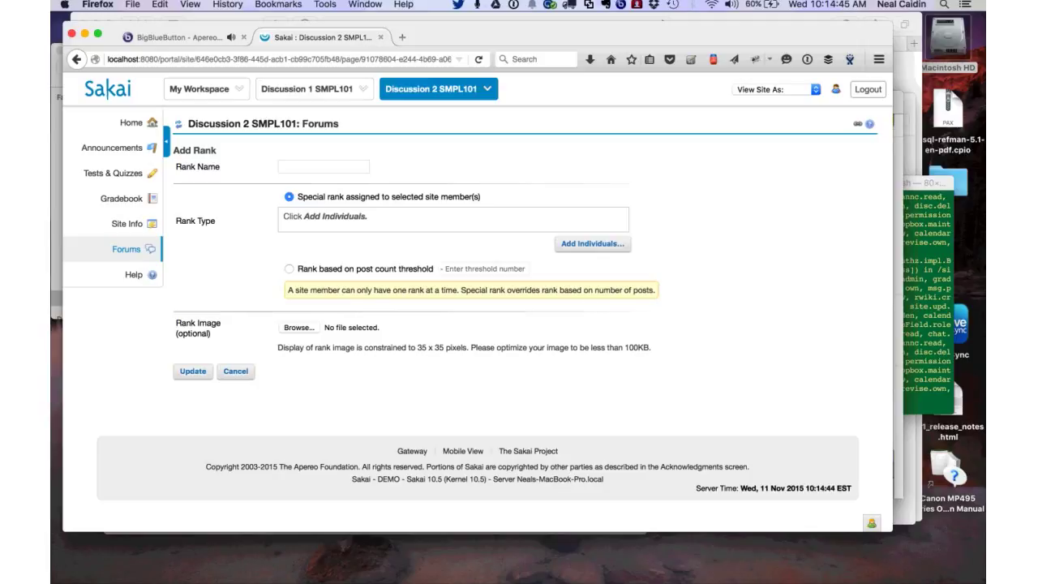
# - Close the member picker without assigning anyone, and switch the type to post count threshold
pyautogui.click(592, 243)
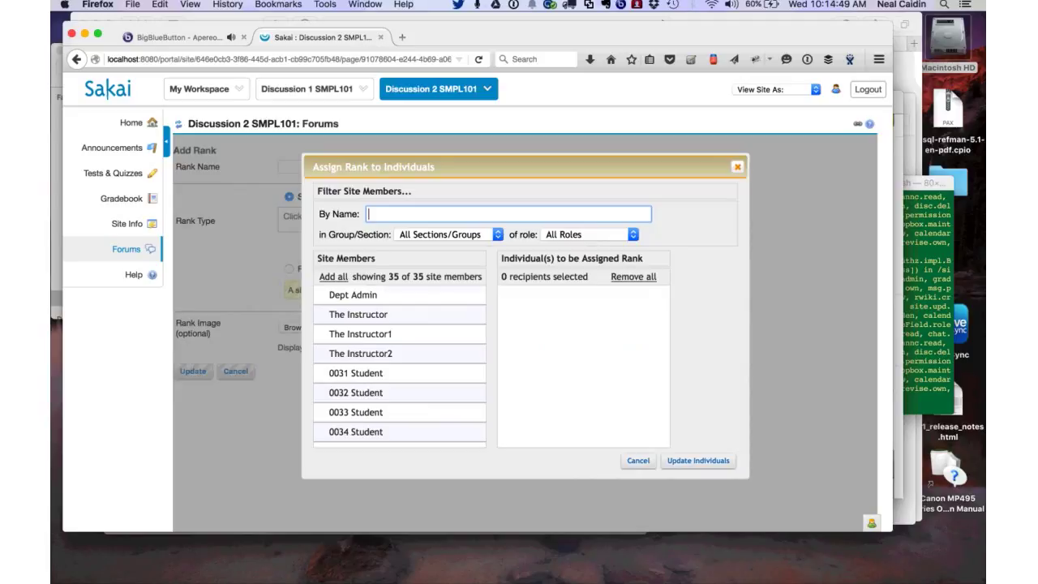
pyautogui.scroll(-5, 398, 369)
pyautogui.press('Escape')
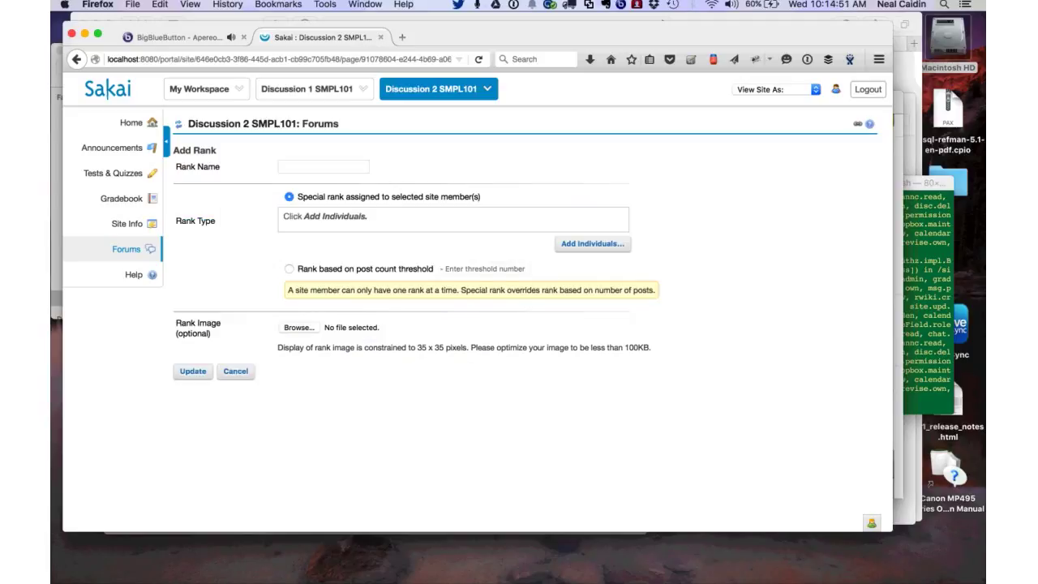
pyautogui.click(288, 268)
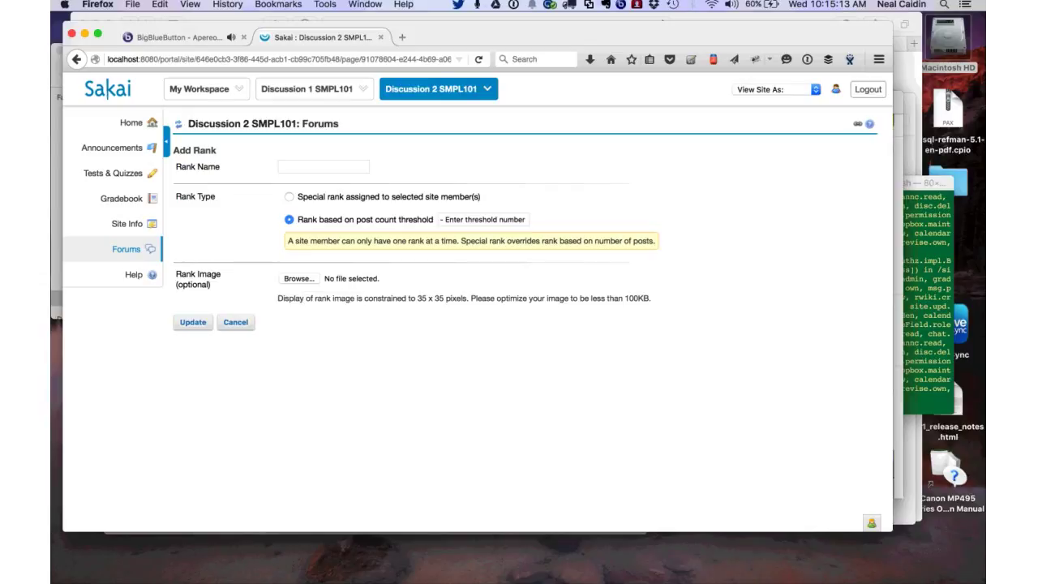
# - Highlight the 35 x 35 pixels image size note, then cancel the new rank
pyautogui.moveTo(418, 298); pyautogui.dragTo(467, 298)
pyautogui.click(235, 322)
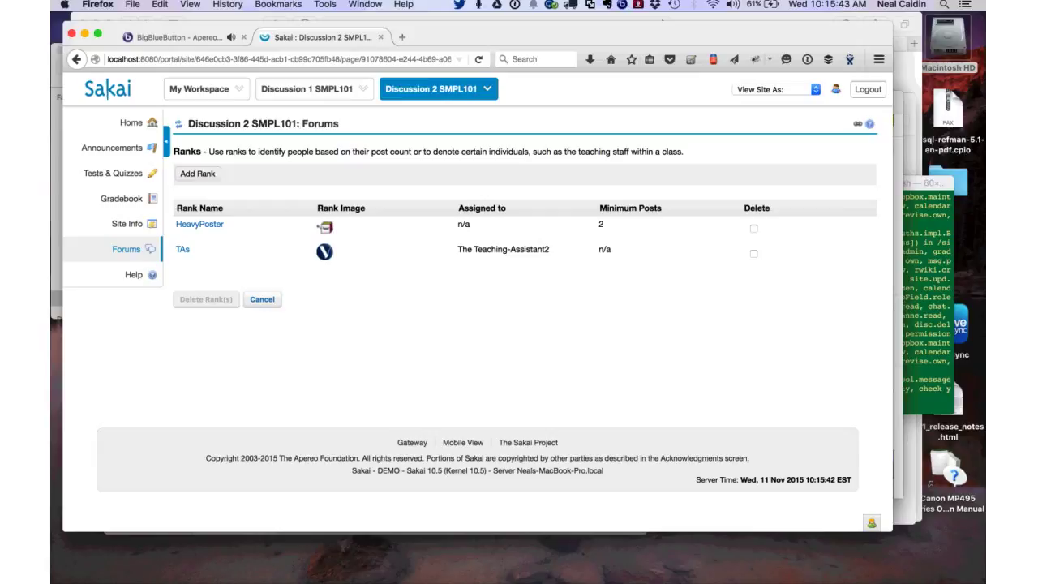
# - Return to the forums, open General Discussion, and log out
pyautogui.click(262, 300)
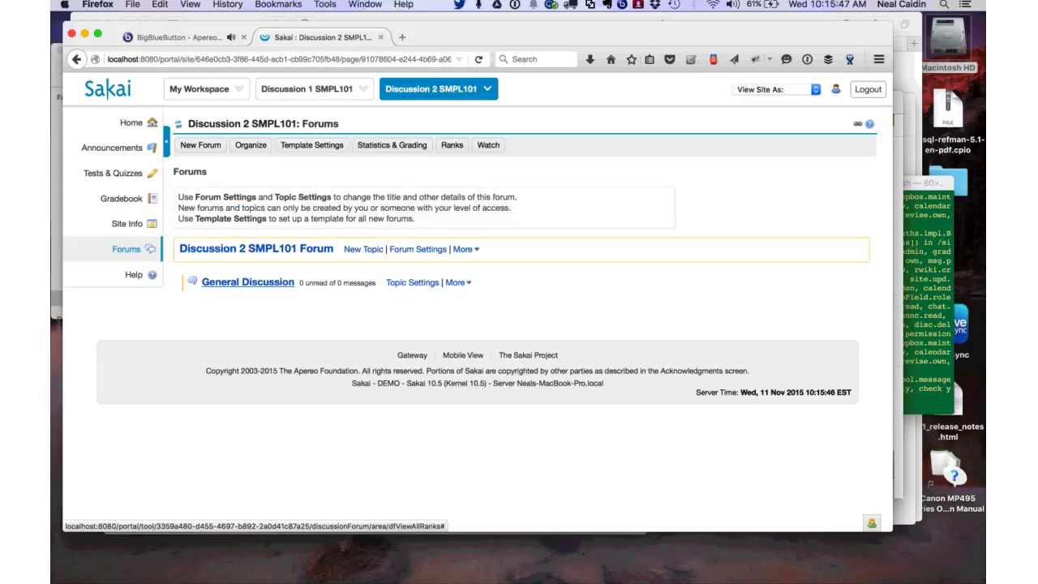
pyautogui.click(247, 281)
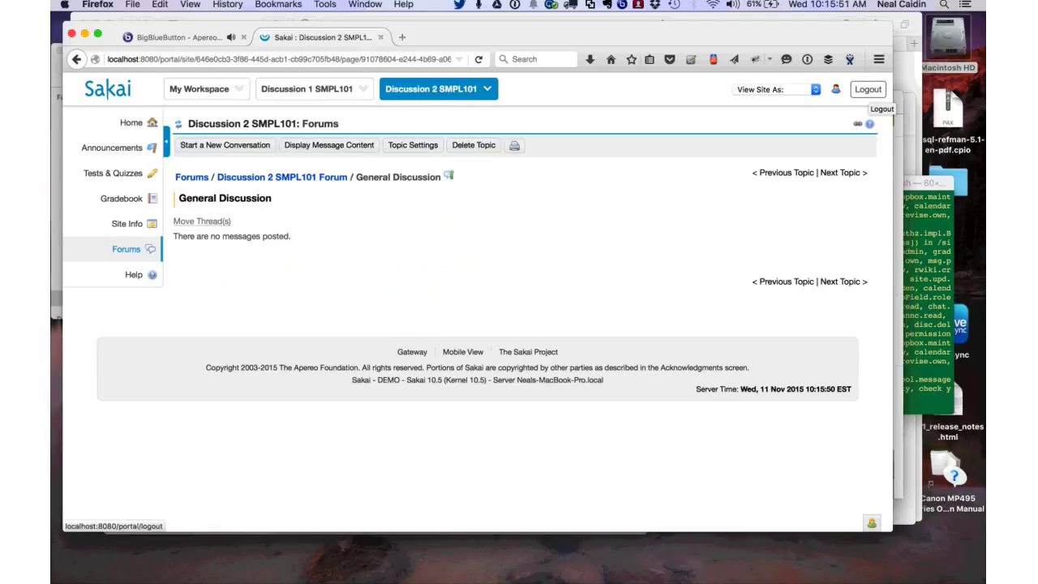
pyautogui.click(867, 90)
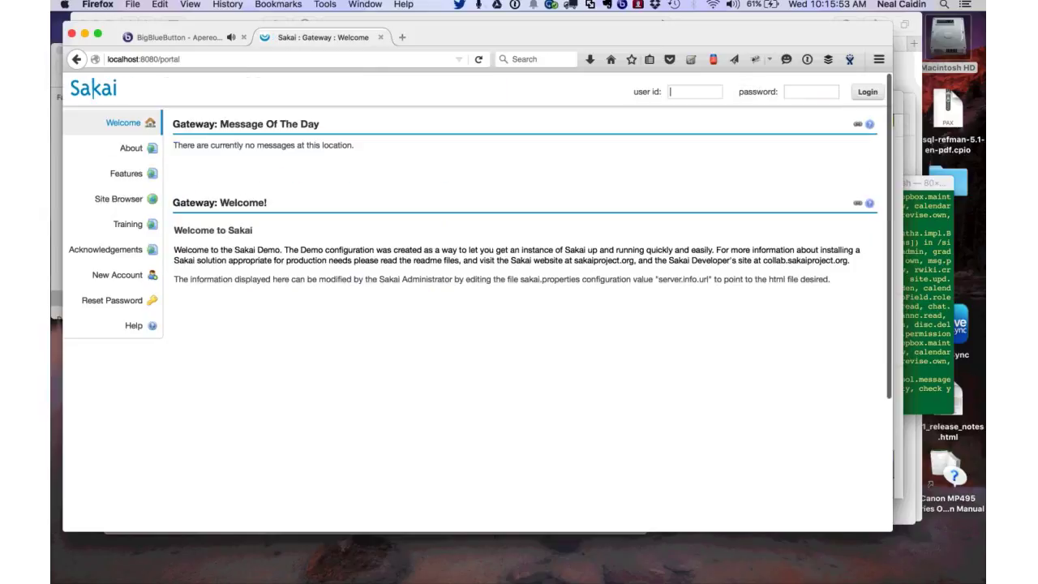
# - Sign in as the teaching assistant with their user id and password
pyautogui.press('Tab')
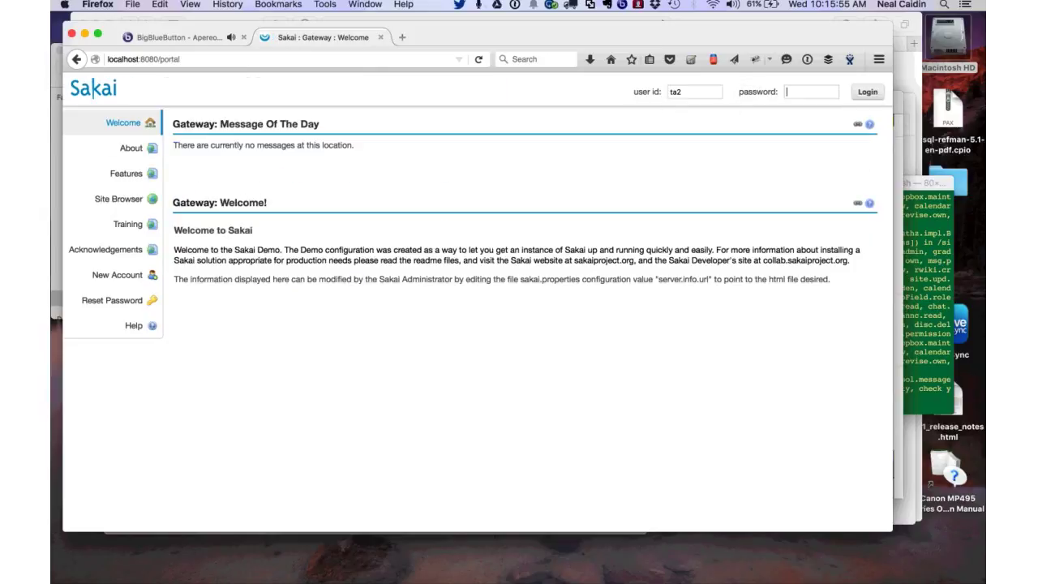
pyautogui.press('Return')
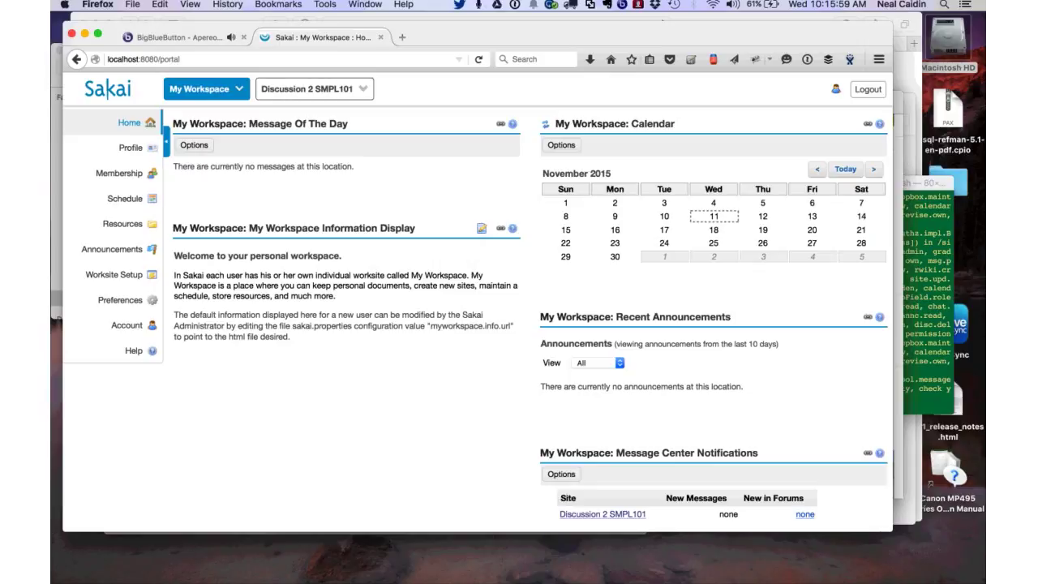
# - In Discussion 2 SMPL101 Forums, start a General Discussion conversation titled 'Hello'
pyautogui.click(364, 89)
pyautogui.click(289, 184)
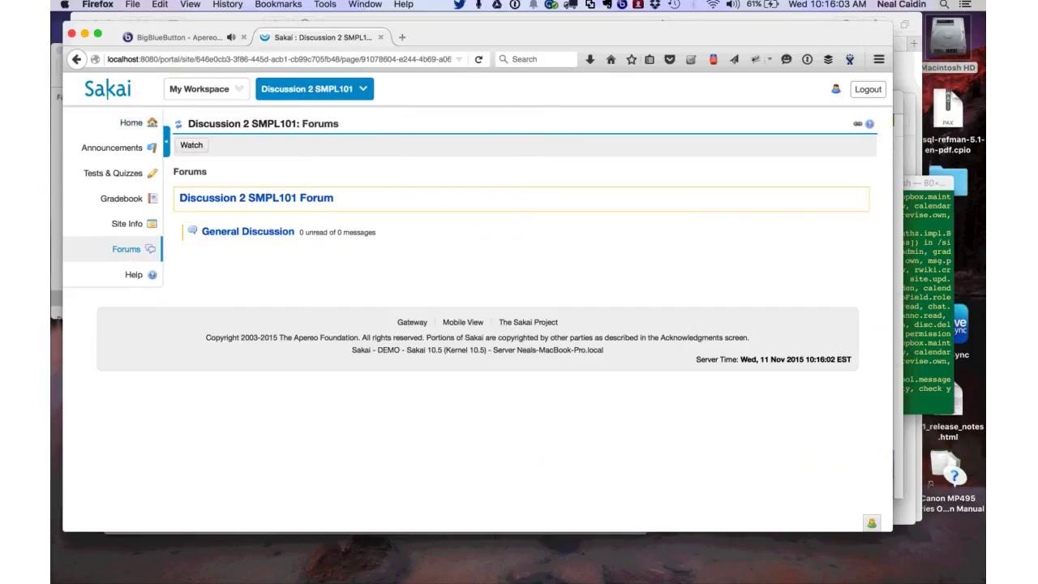
pyautogui.click(225, 145)
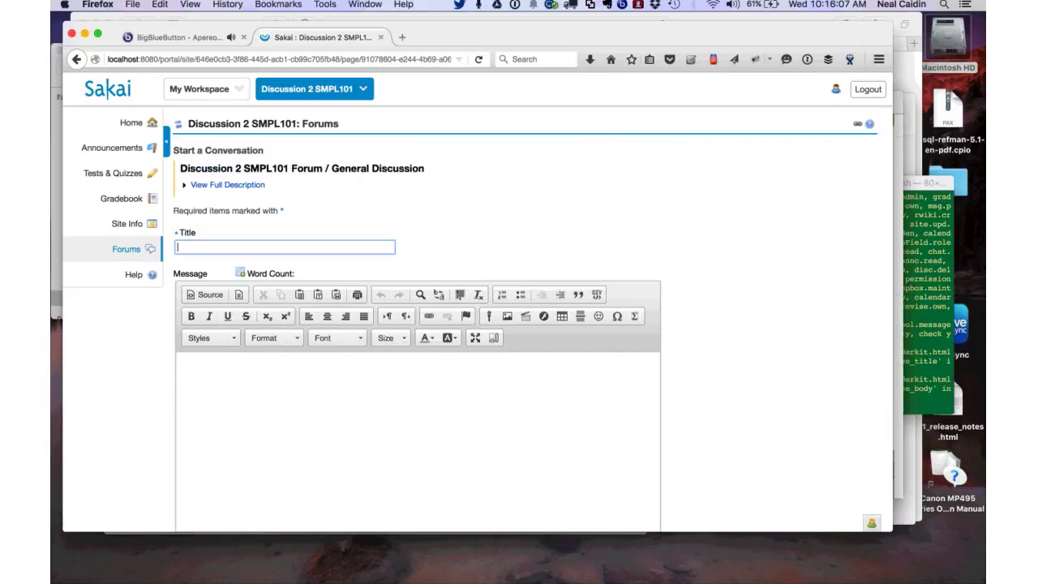
pyautogui.write('Hello')
# - Write 'The quick brown fox jumps over the lazy sakaiger.' as the message, post it, and log out
pyautogui.click(189, 371)
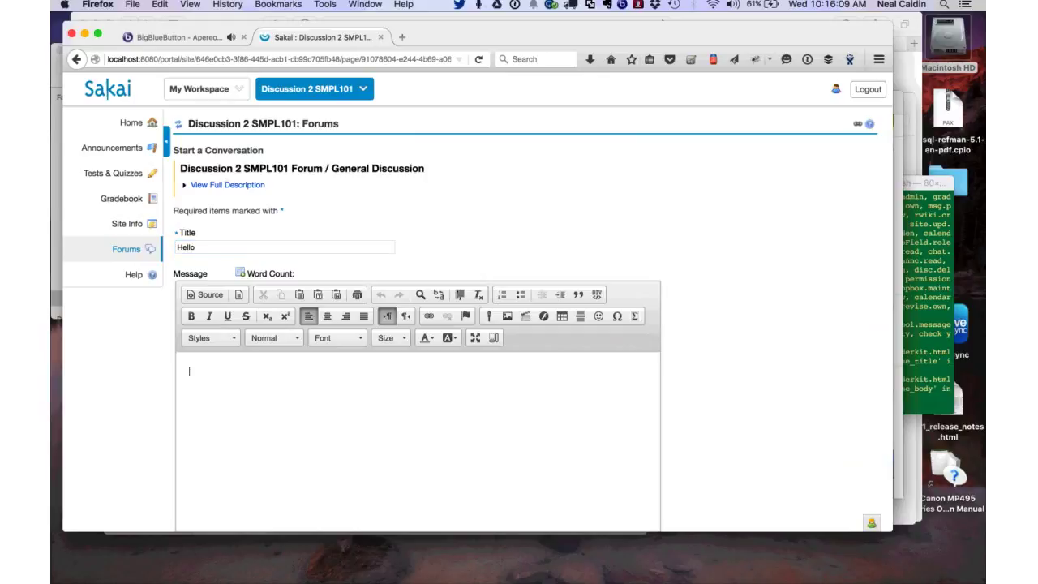
pyautogui.write('The quick brown fo')
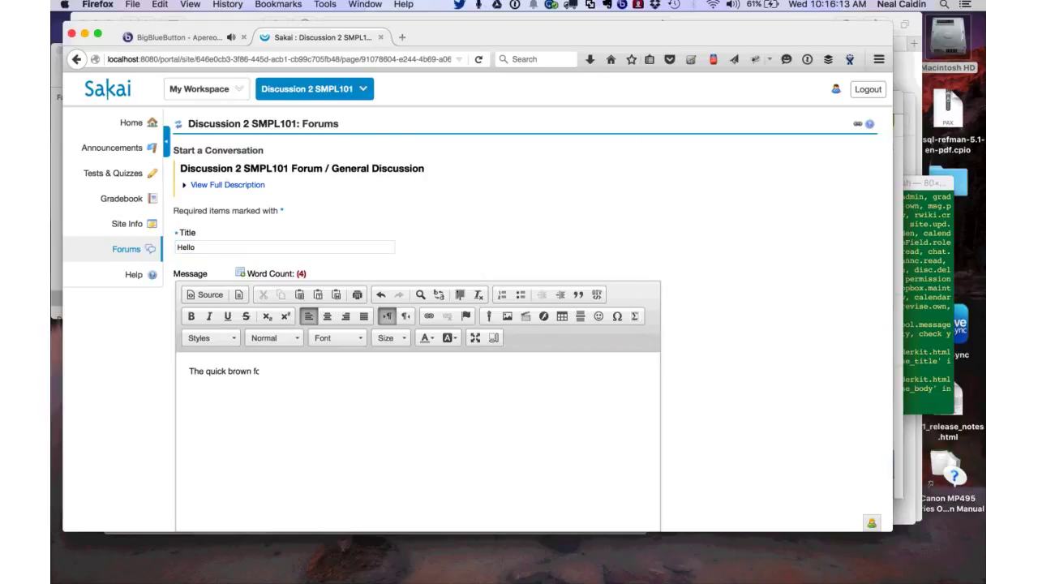
pyautogui.write('x jumps over the lazy sakaiger.')
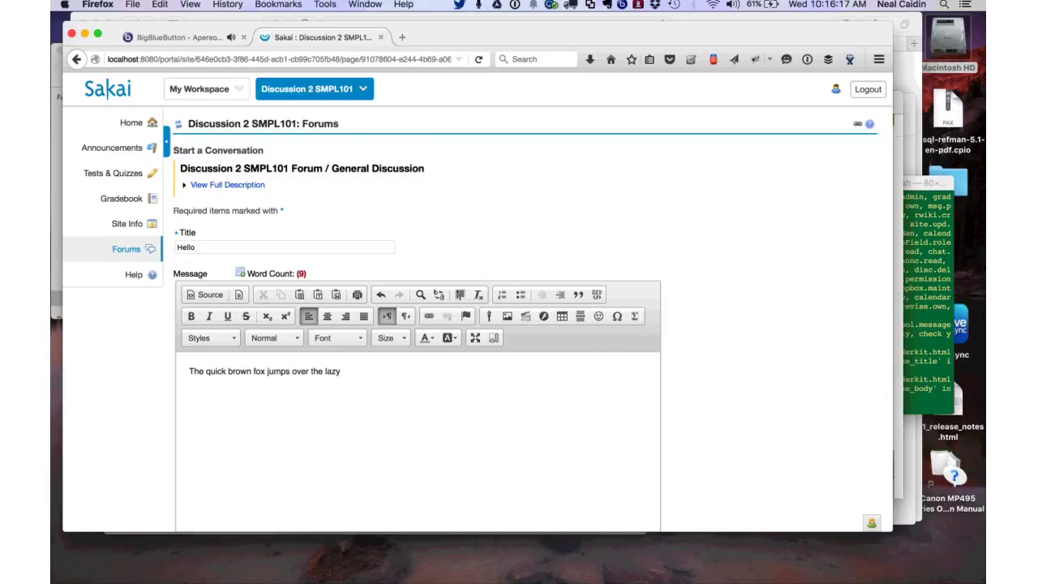
pyautogui.press('Return')
pyautogui.scroll(-5, 519, 325)
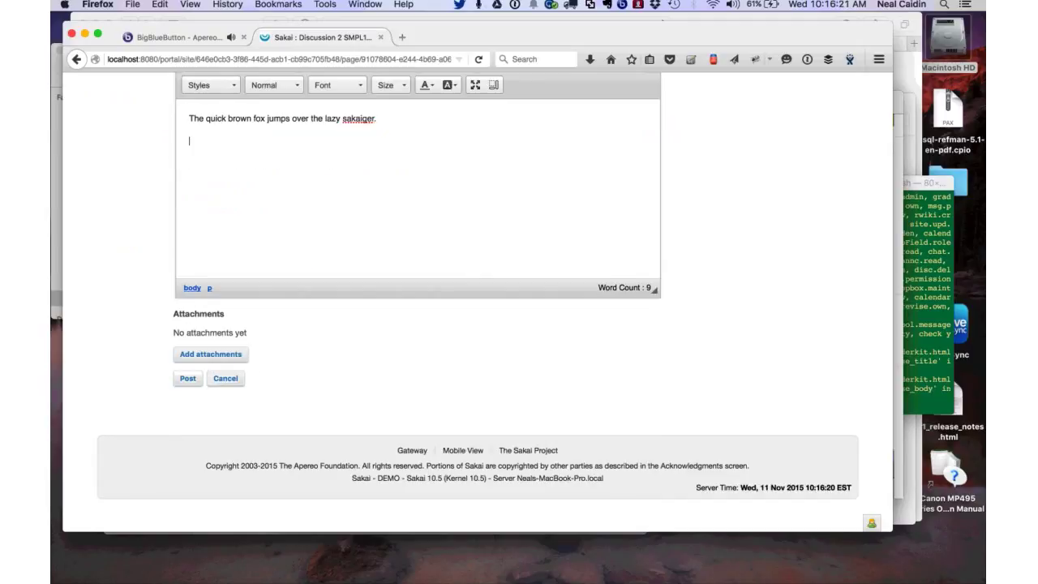
pyautogui.click(188, 378)
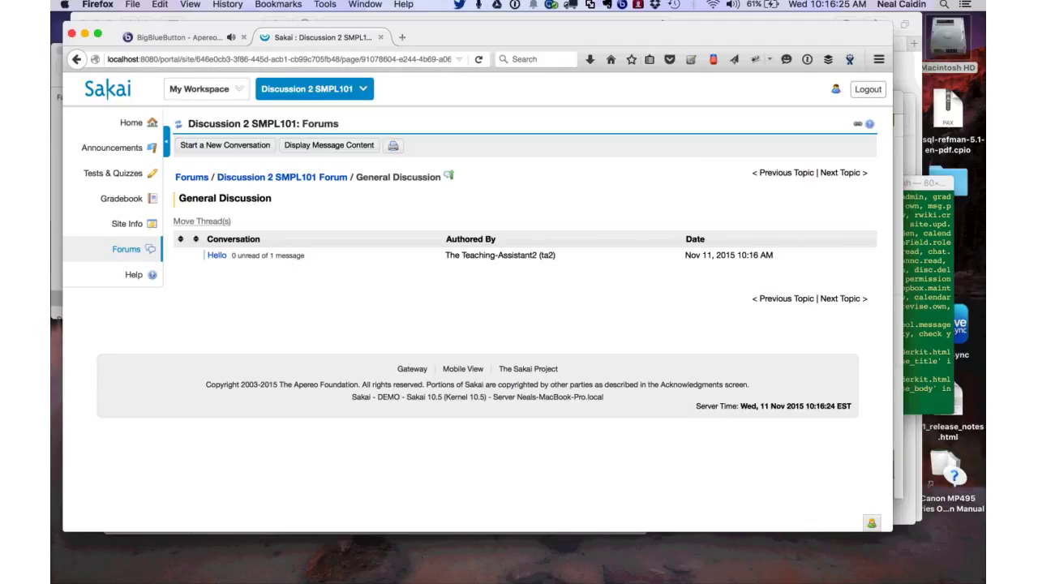
pyautogui.click(868, 90)
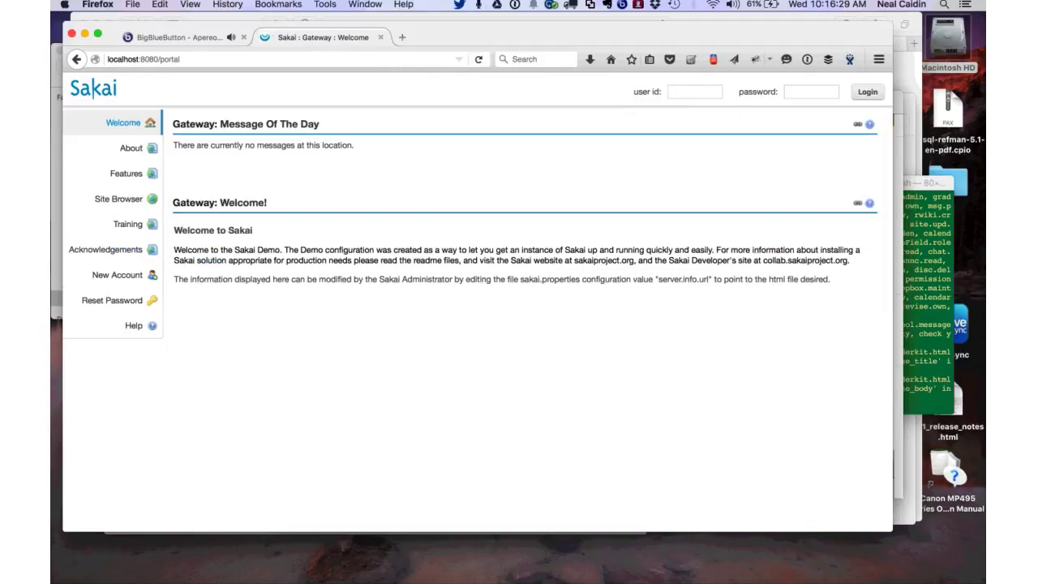
# - Log in with the instructor account's credentials and open the Discussion 2 SMPL101 Forums page
pyautogui.click(694, 91)
pyautogui.write('instructor')
pyautogui.press('Tab')
pyautogui.write('sakai')
pyautogui.press('Return')
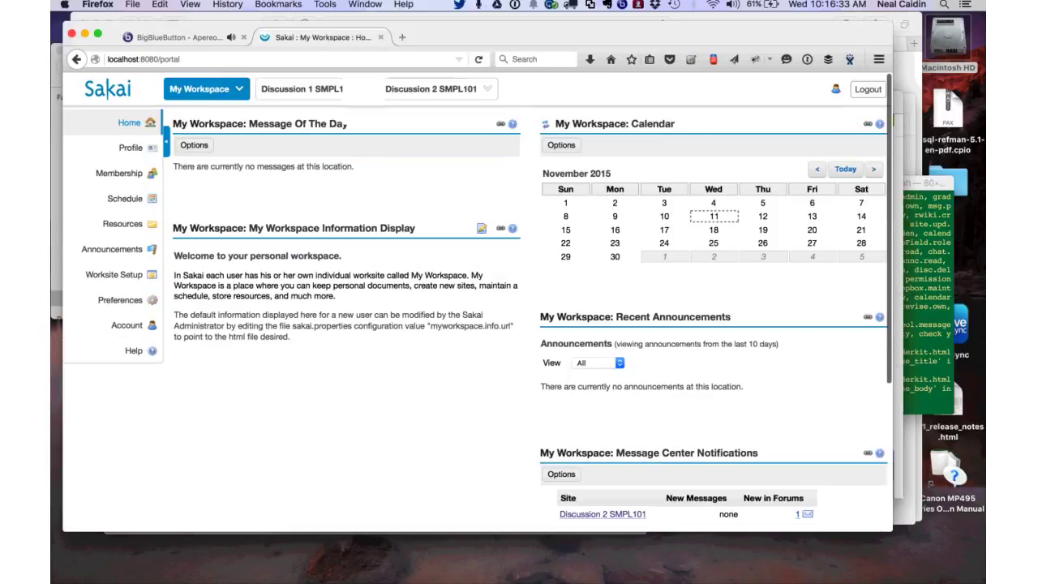
pyautogui.click(438, 88)
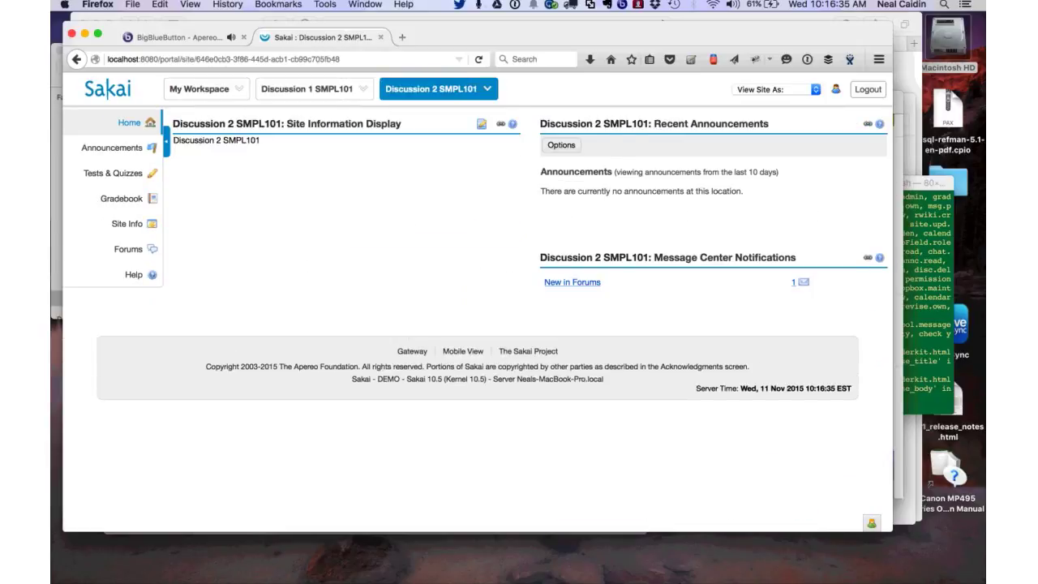
pyautogui.click(126, 249)
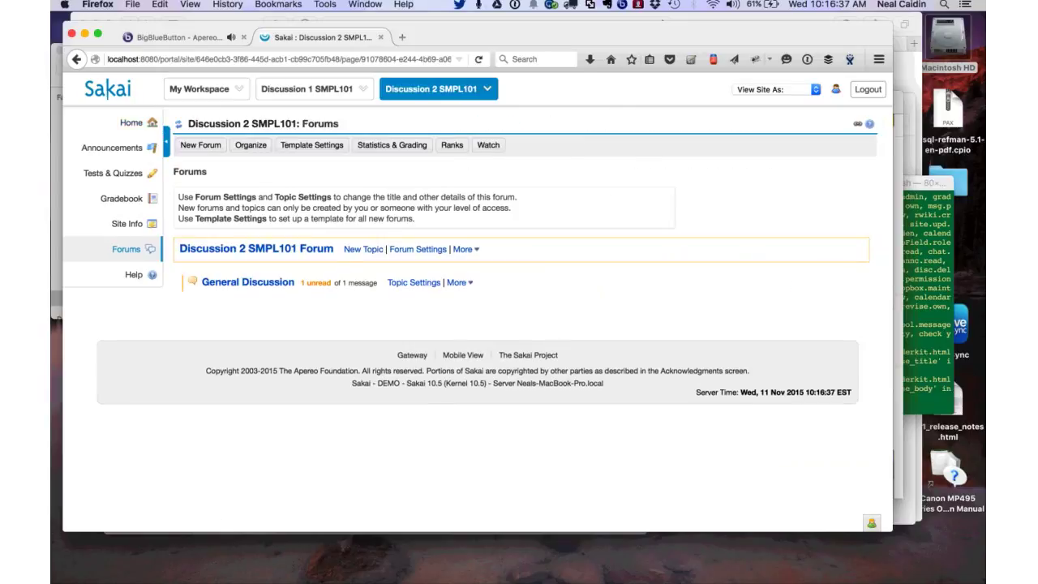
# - Open the Hello post in General Discussion to check its TAs rank badge, then return
pyautogui.click(247, 281)
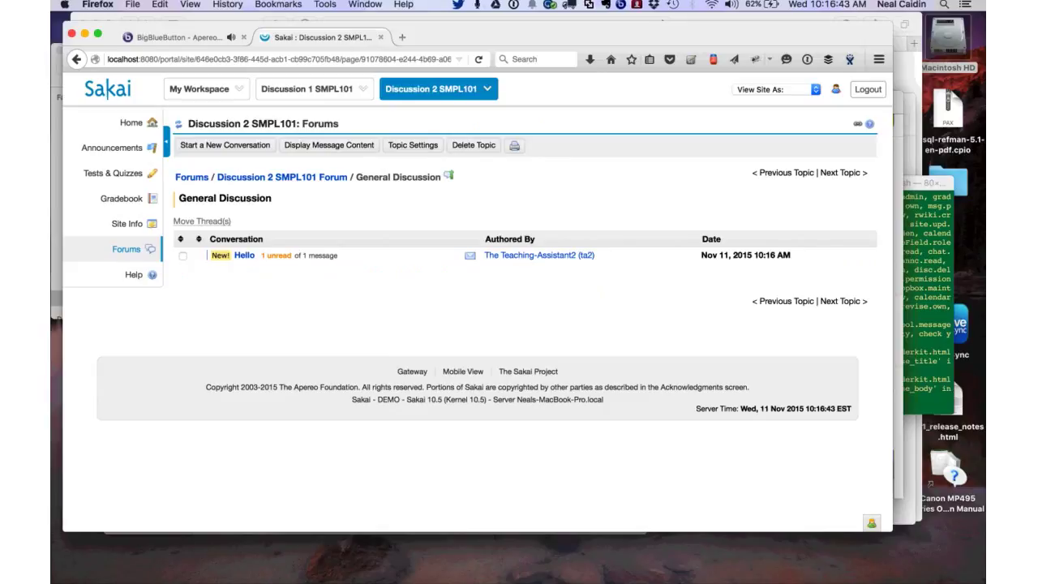
pyautogui.click(244, 254)
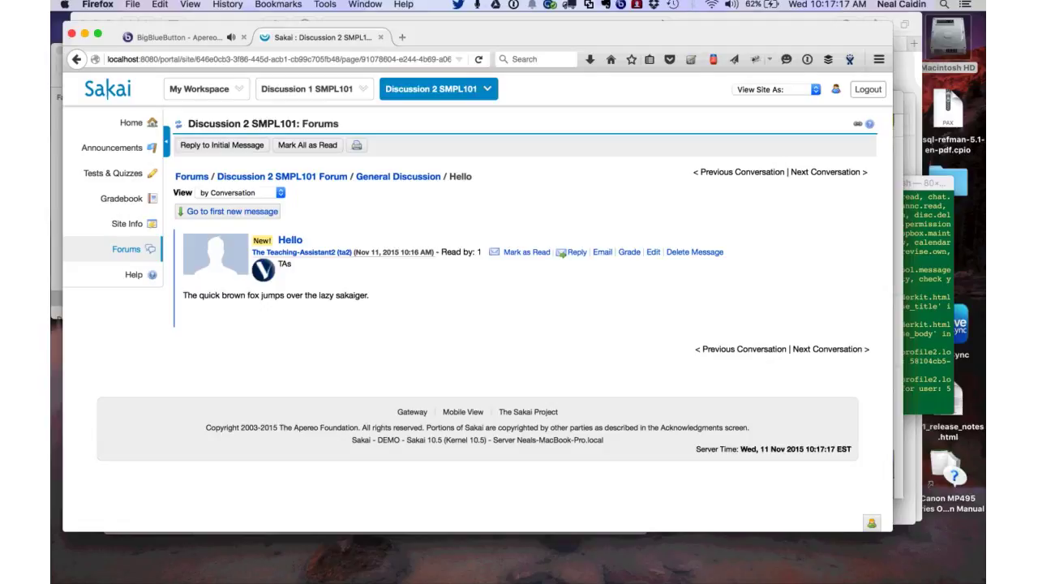
pyautogui.click(398, 176)
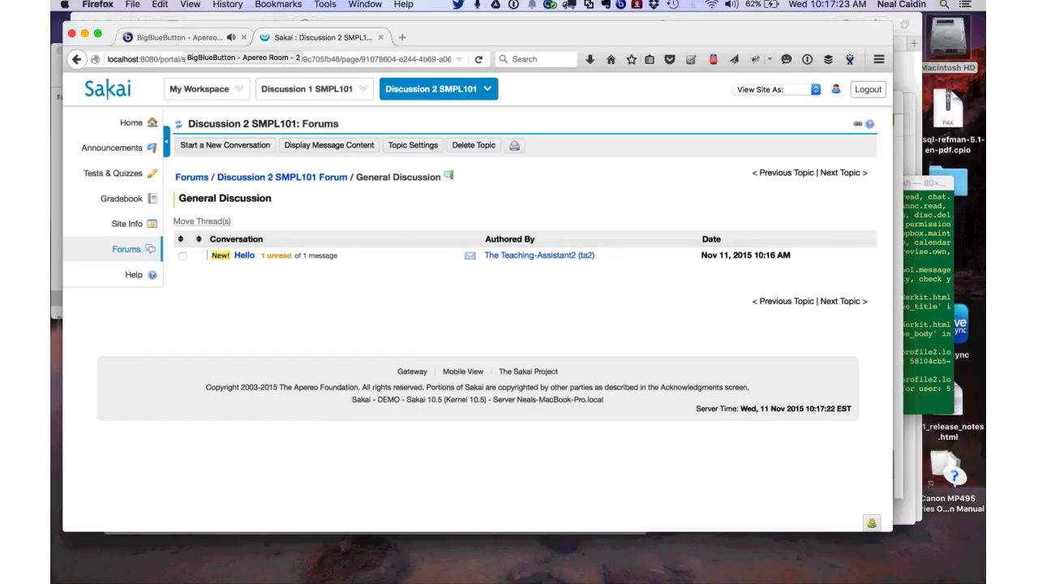
# - In the BigBlueButton meeting, fall back to Flash audio and confirm the echo test
pyautogui.click(186, 37)
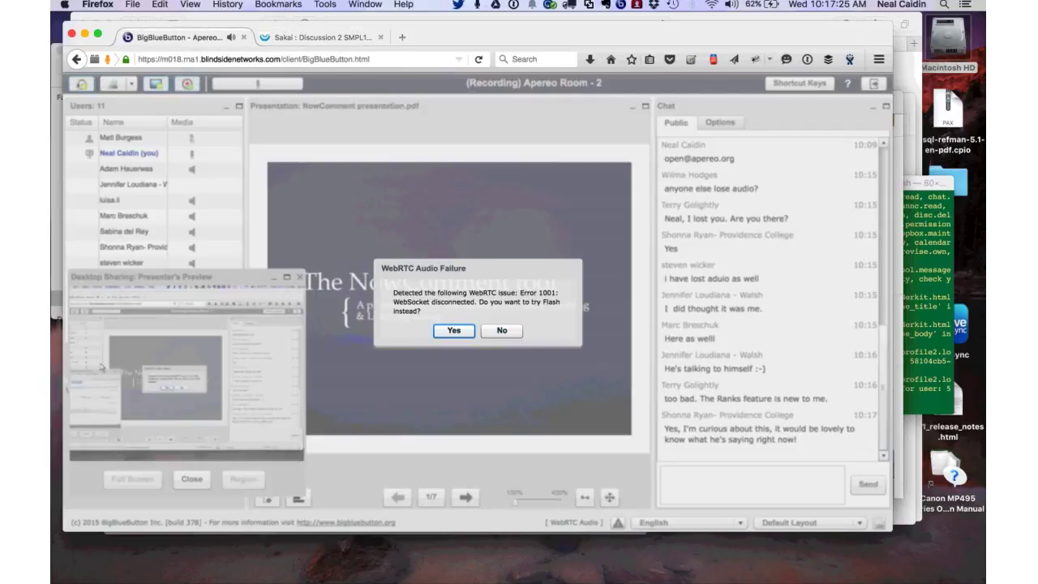
pyautogui.press('Return')
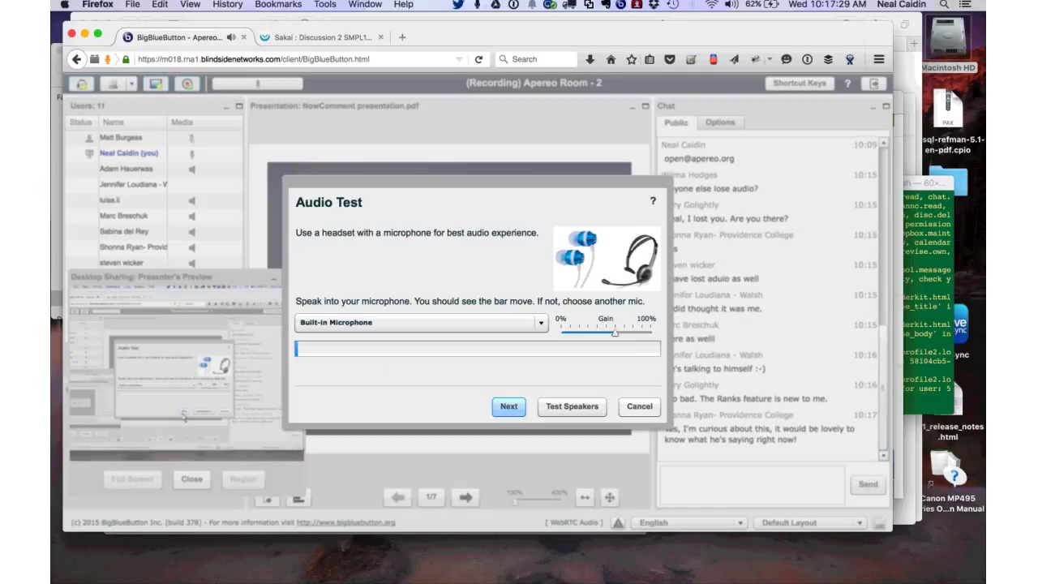
pyautogui.click(509, 406)
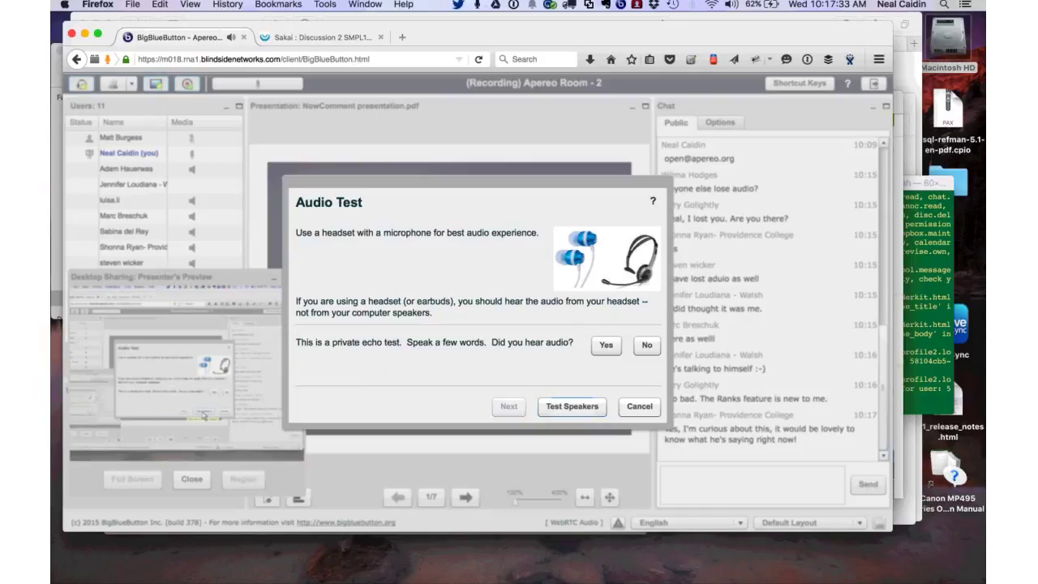
pyautogui.click(605, 345)
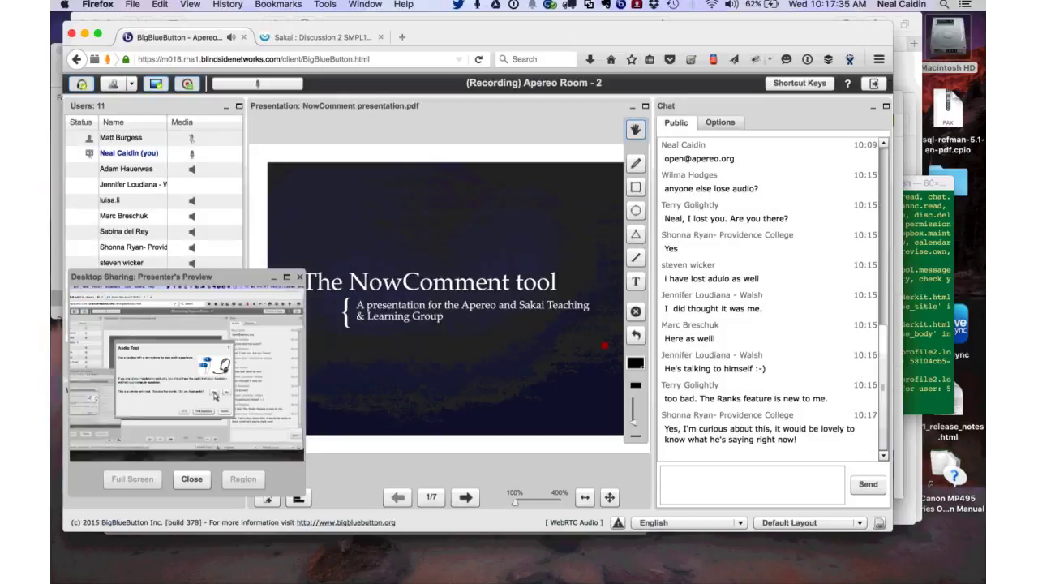